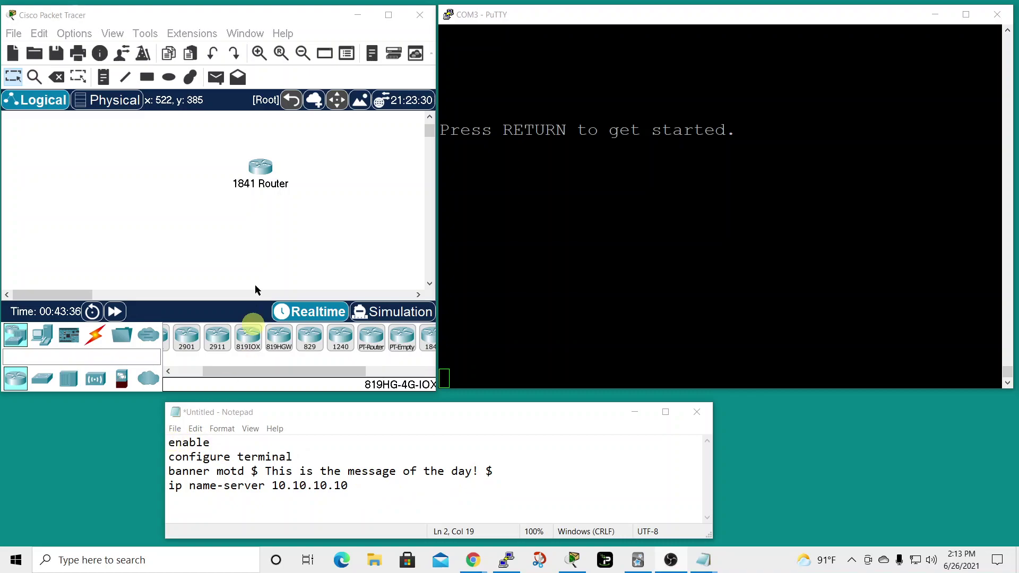
Open the 1841 Router's CLI and answer n to skip the initial configuration dialog.
left_click(261, 174)
left_click_drag(519, 84, 252, 13)
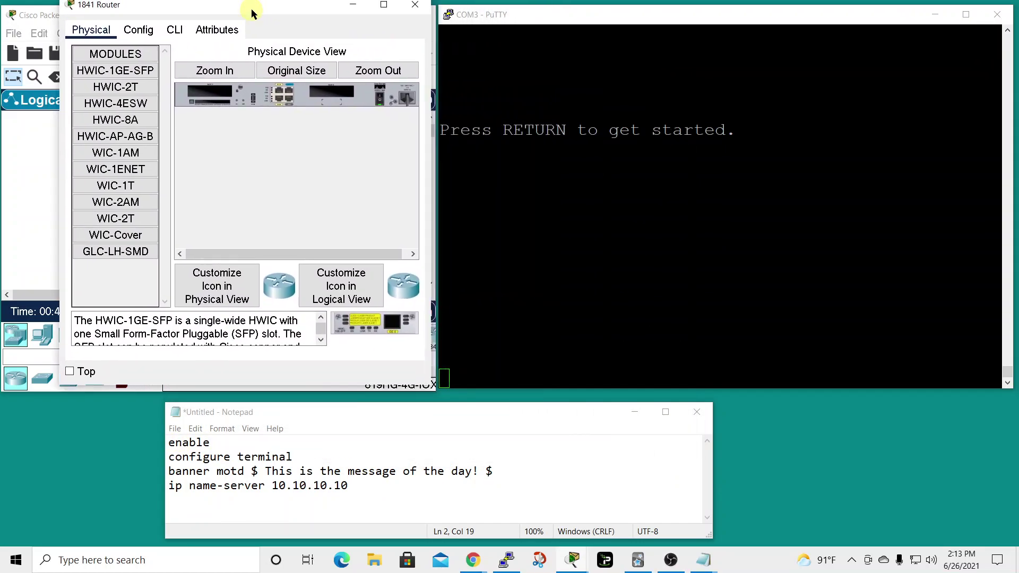
left_click(176, 29)
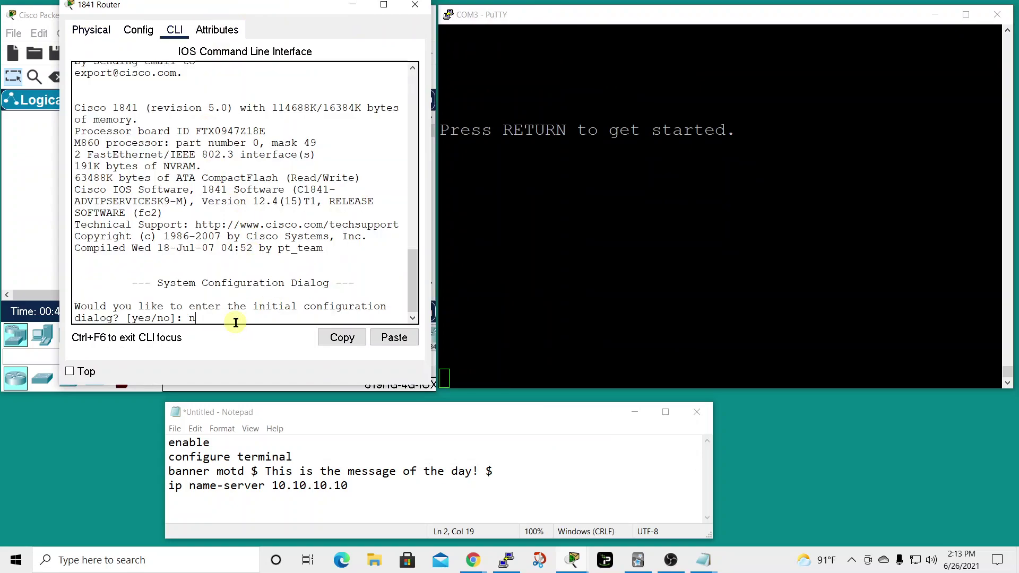
type("n")
key("Return")
key("Return")
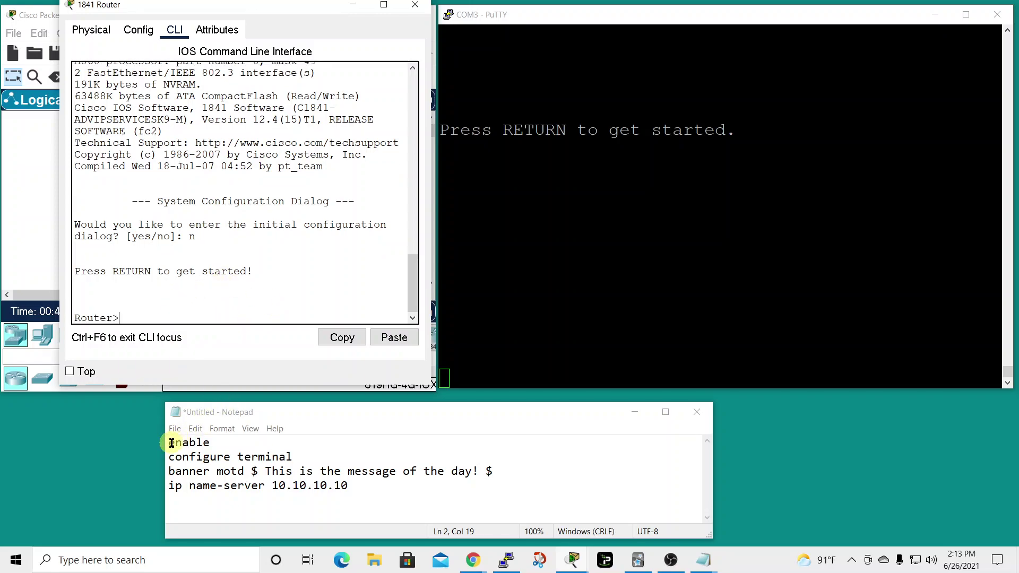
Copy the four Notepad commands and bring up the paste menu at the Router> prompt.
left_click_drag(168, 443, 348, 486)
right_click(288, 484)
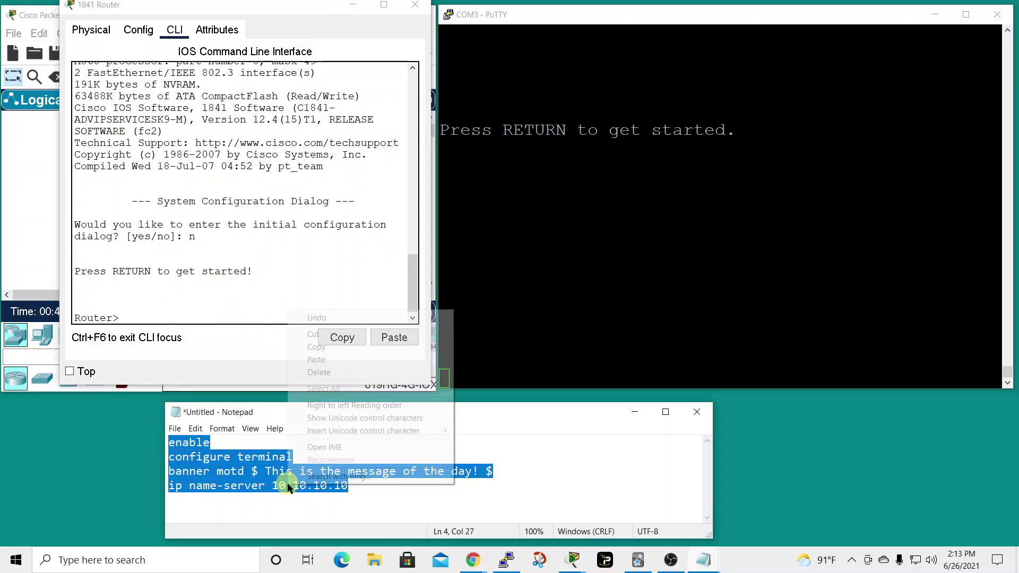
left_click(338, 346)
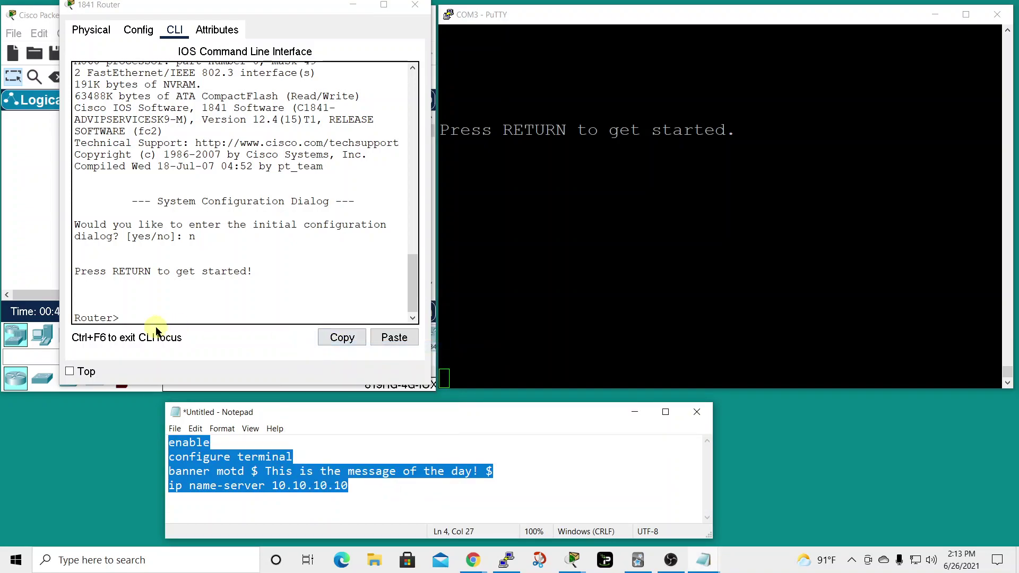
left_click(128, 316)
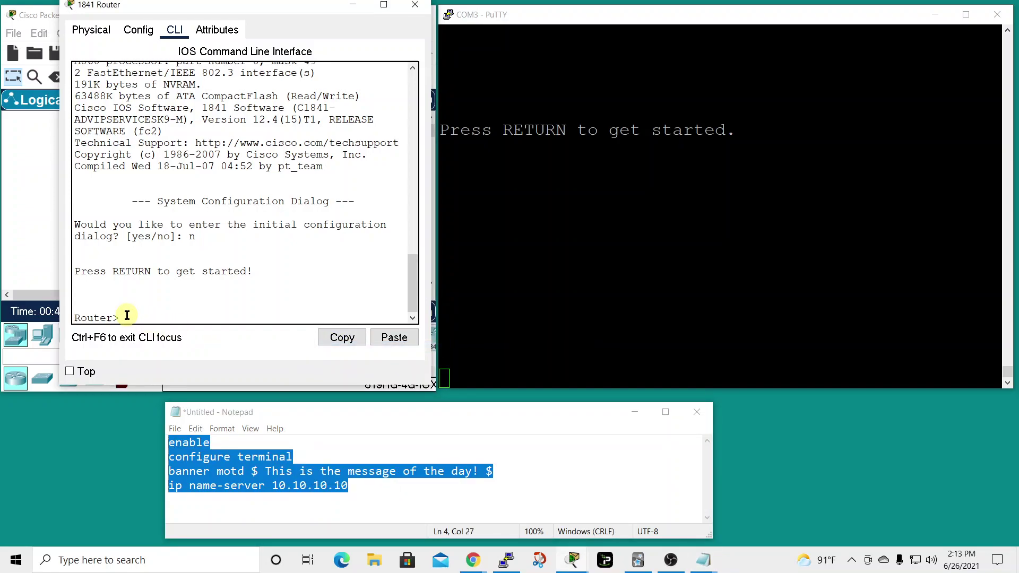
right_click(127, 317)
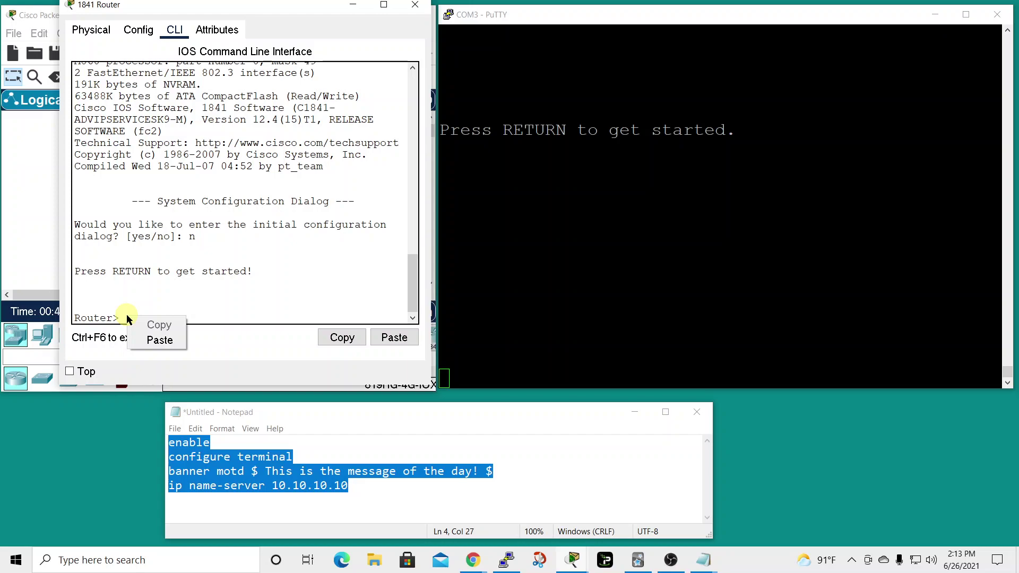
Paste the four commands into the 1841 CLI, setting the MOTD banner and ip name-server 10.10.10.10.
left_click(160, 341)
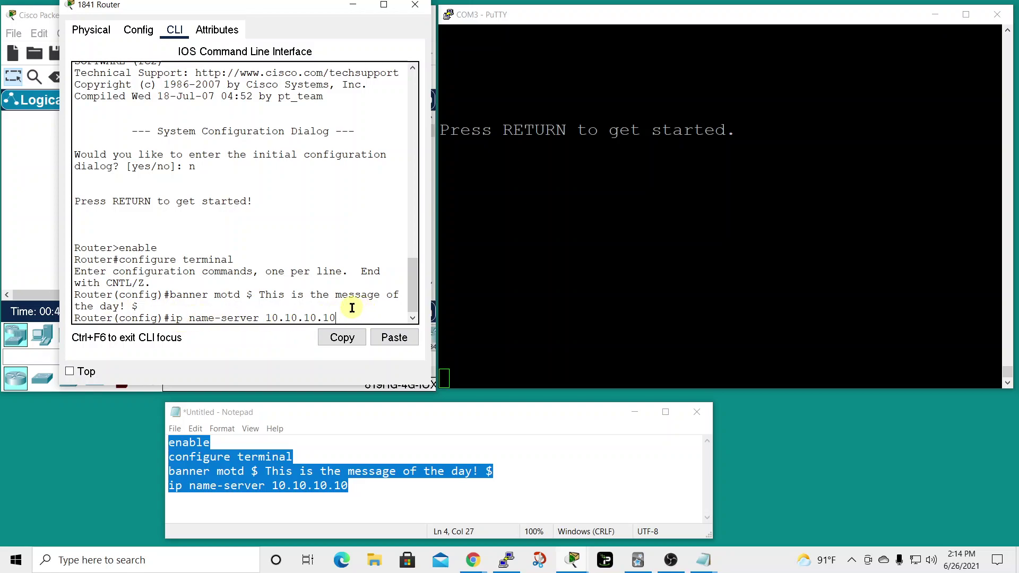
Submit ip name-server 10.10.10.10 and list the running configuration with do show run.
key("Return")
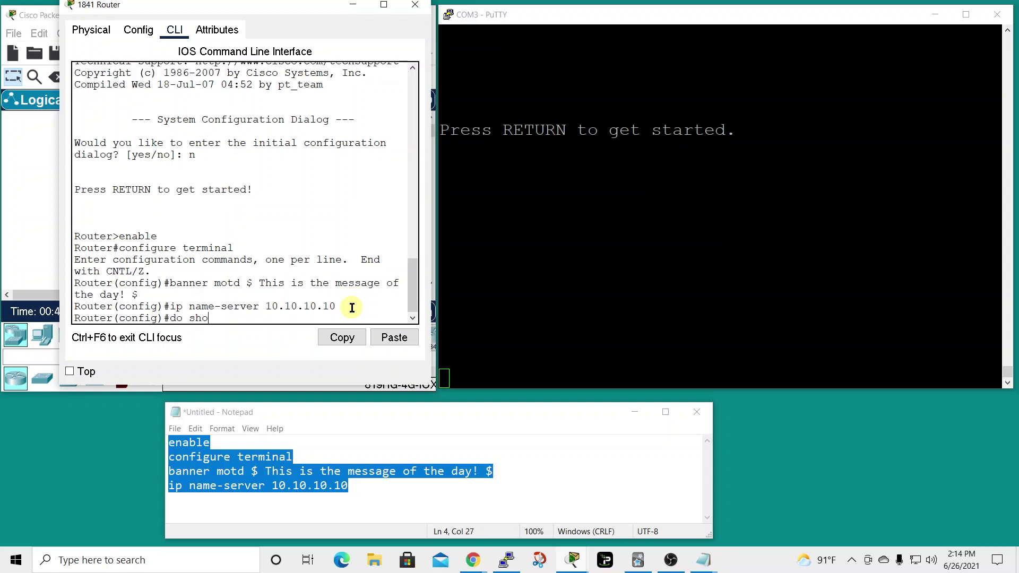
type("do show run")
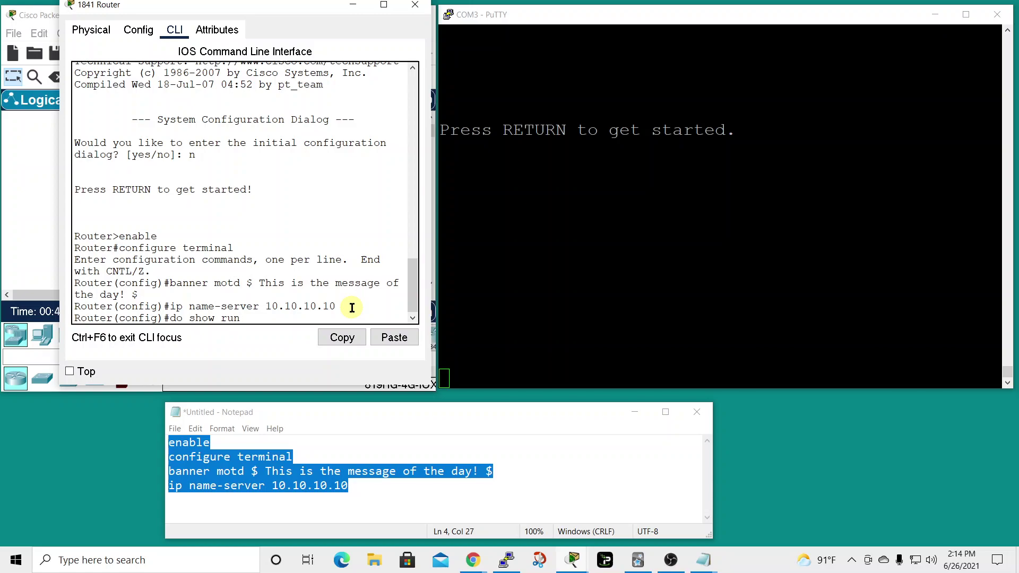
key("Return")
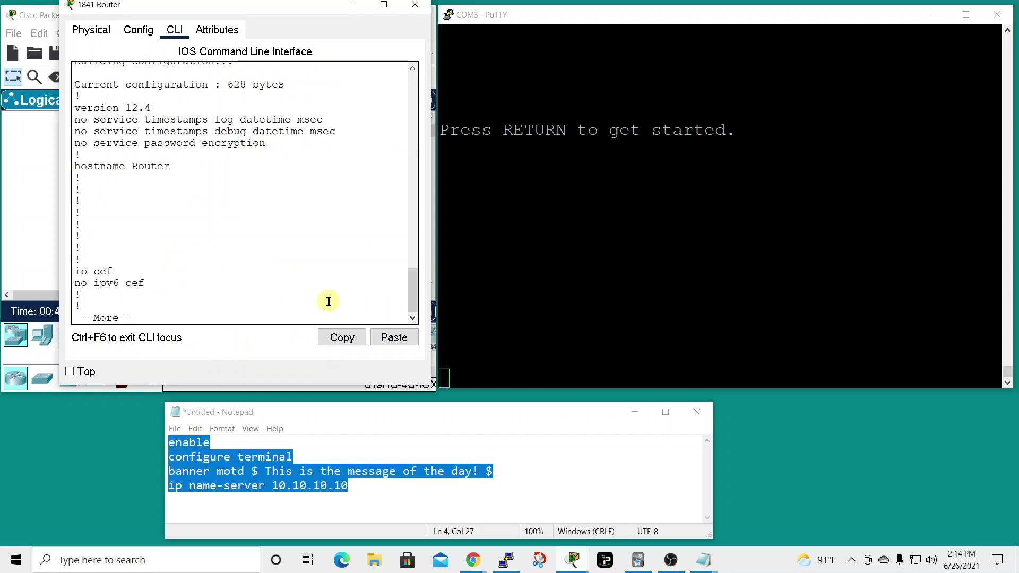
left_click(400, 484)
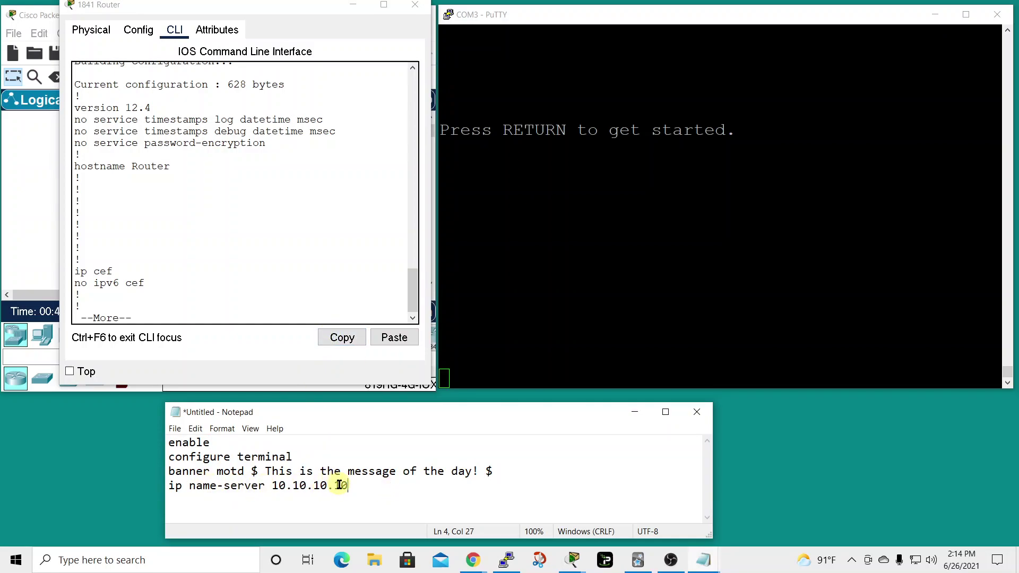
left_click(217, 316)
Page through the configuration, highlighting the ip name-server 10.10.10.10 and banner motd lines.
key("space")
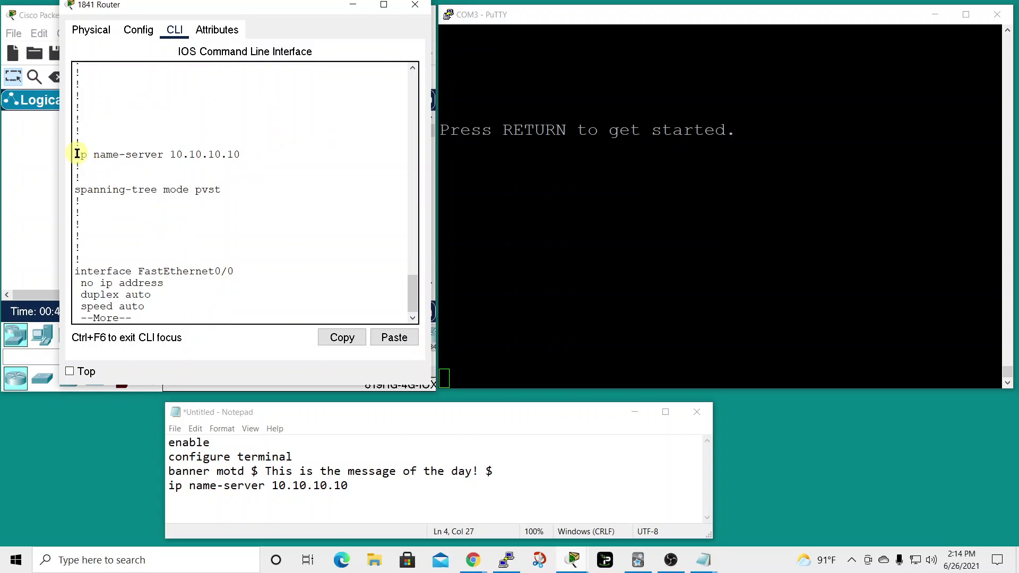
left_click_drag(75, 154, 241, 154)
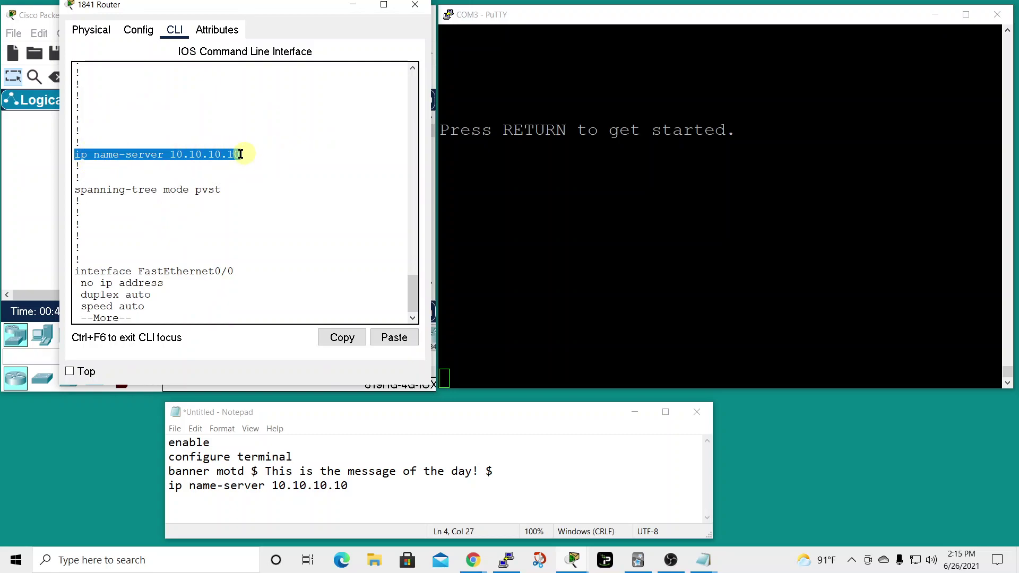
left_click_drag(241, 154, 245, 158)
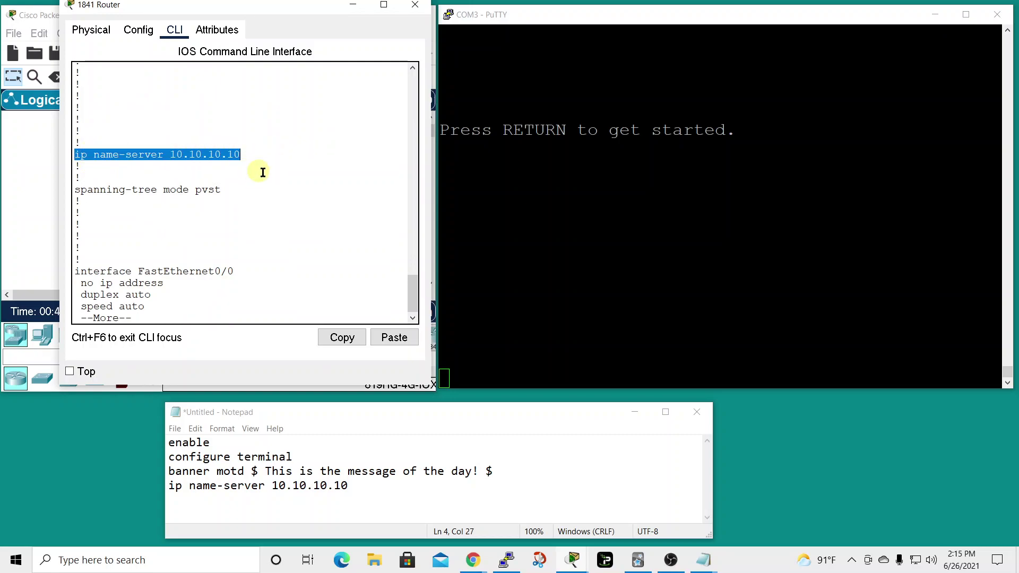
key("space")
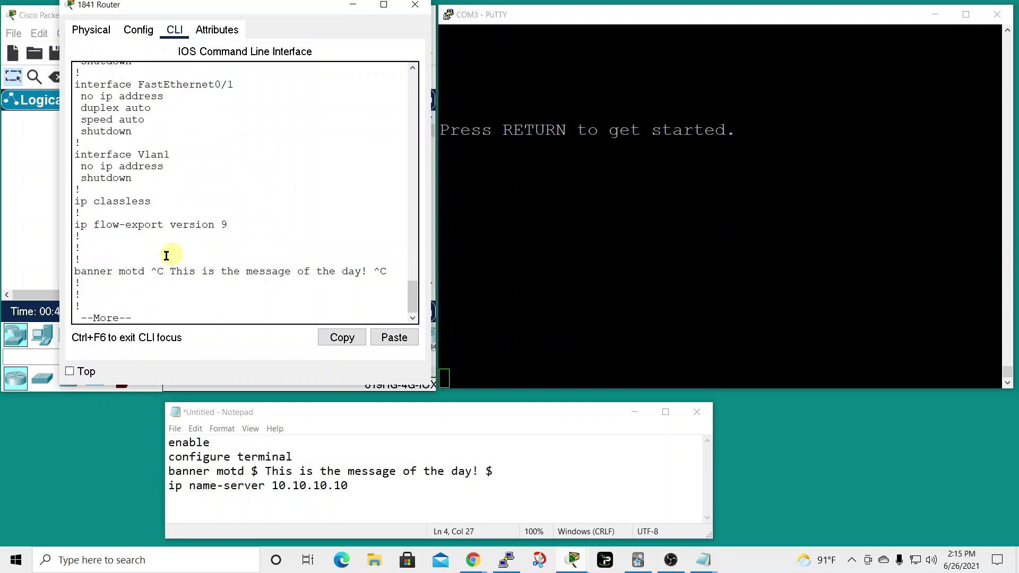
left_click_drag(75, 271, 382, 271)
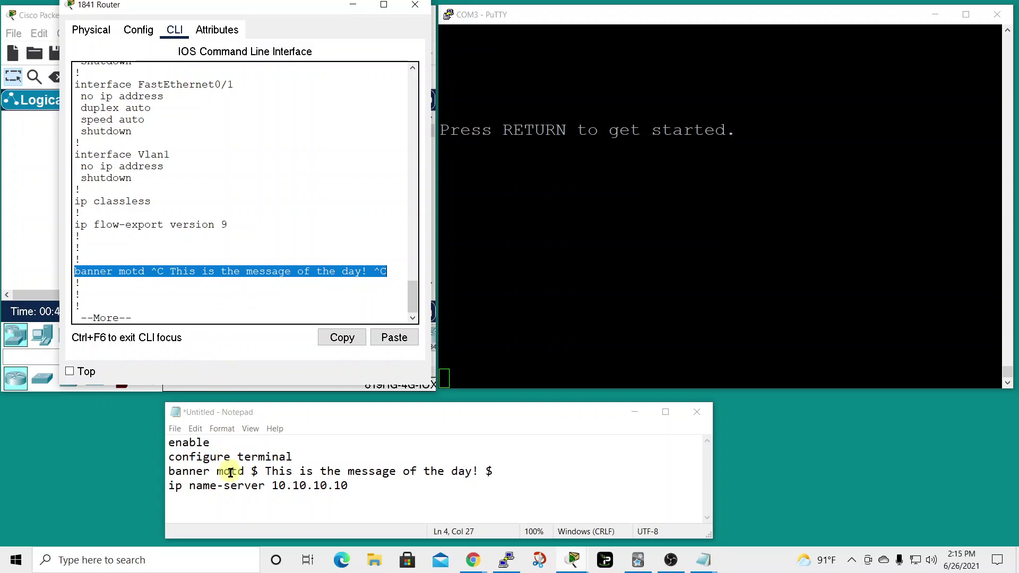
left_click(225, 313)
key("space")
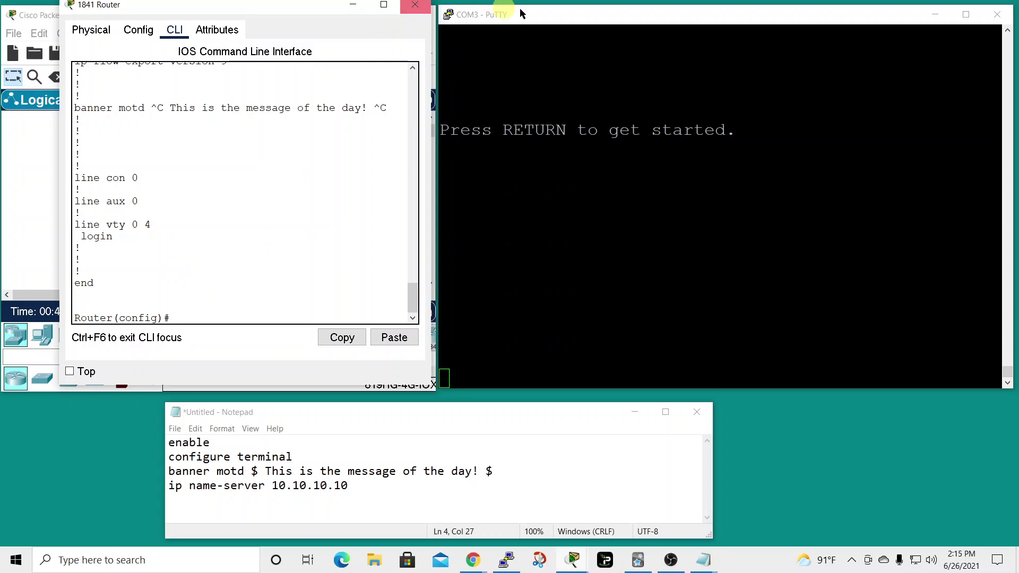
Copy the four Notepad commands and paste them at the real router's prompt in PuTTY's COM3 session.
left_click(565, 13)
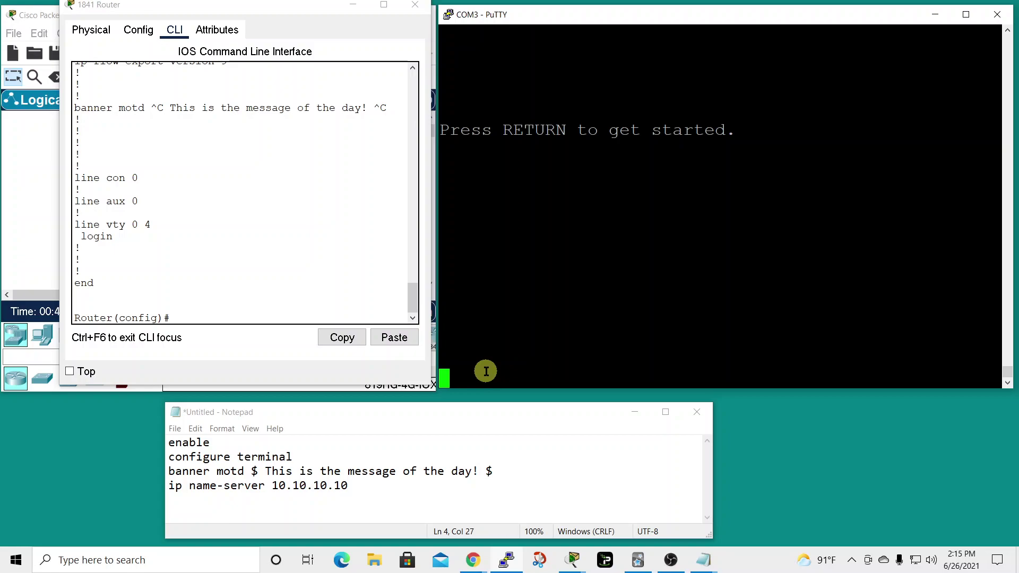
key("Return")
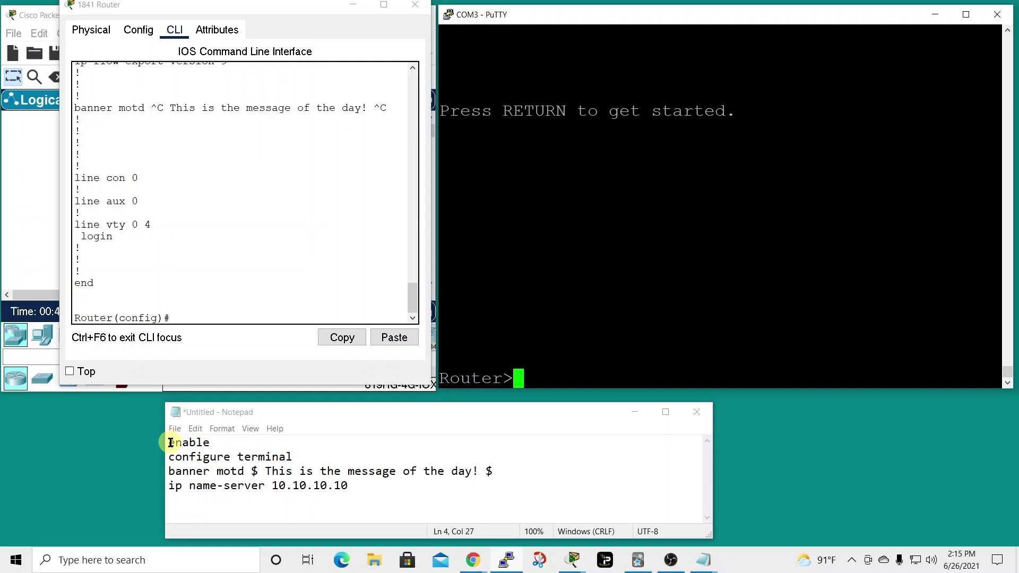
left_click_drag(170, 442, 347, 485)
right_click(336, 484)
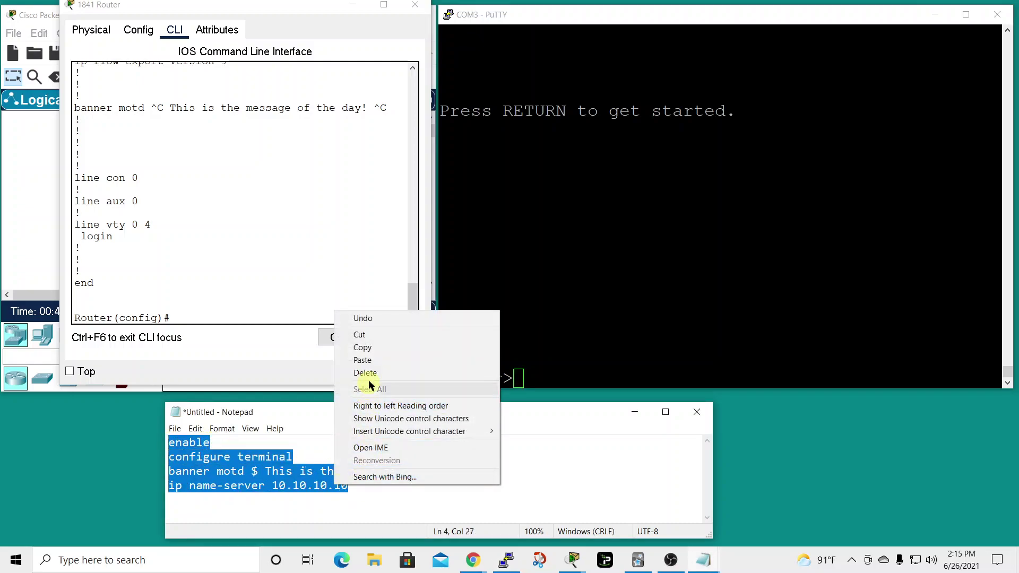
left_click(371, 348)
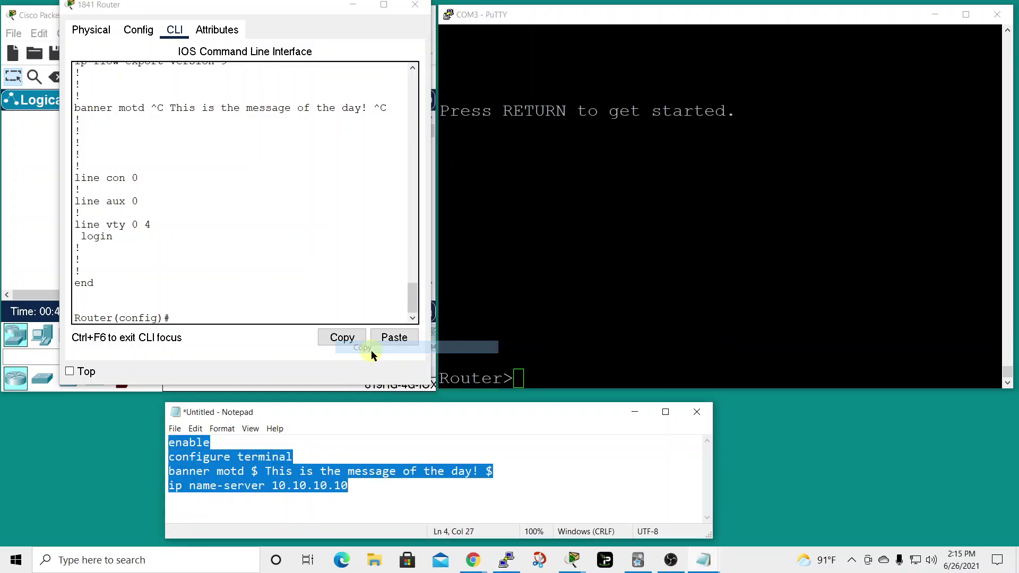
right_click(520, 379)
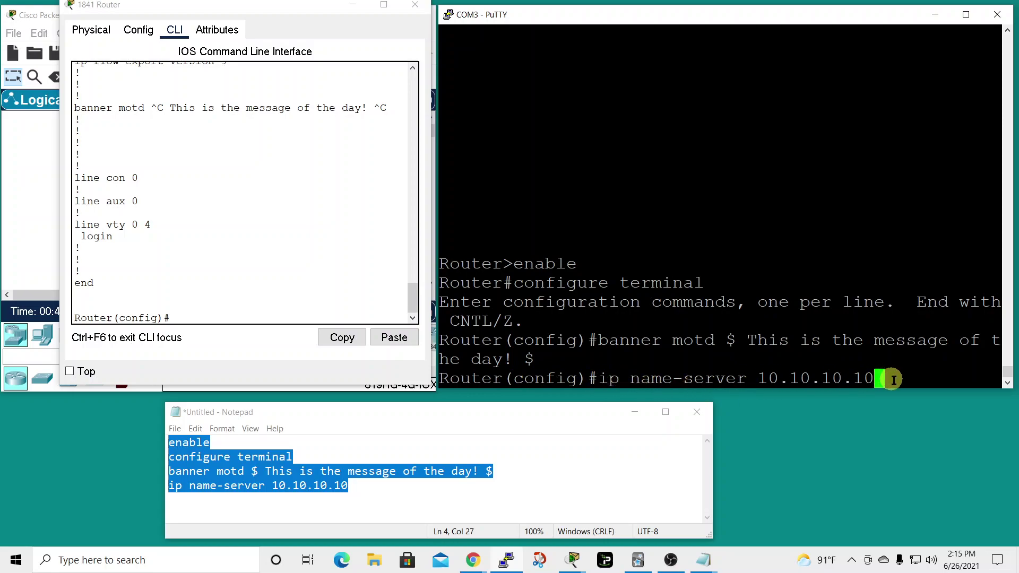
Submit ip name-server 10.10.10.10, run do show run, and page through to the end of the configuration.
key("Return")
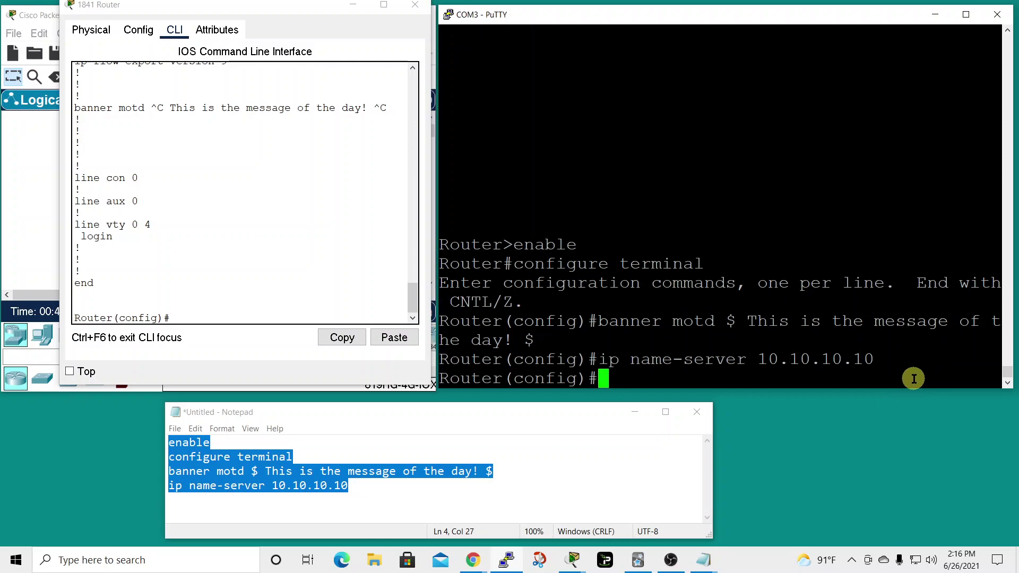
type("do show run")
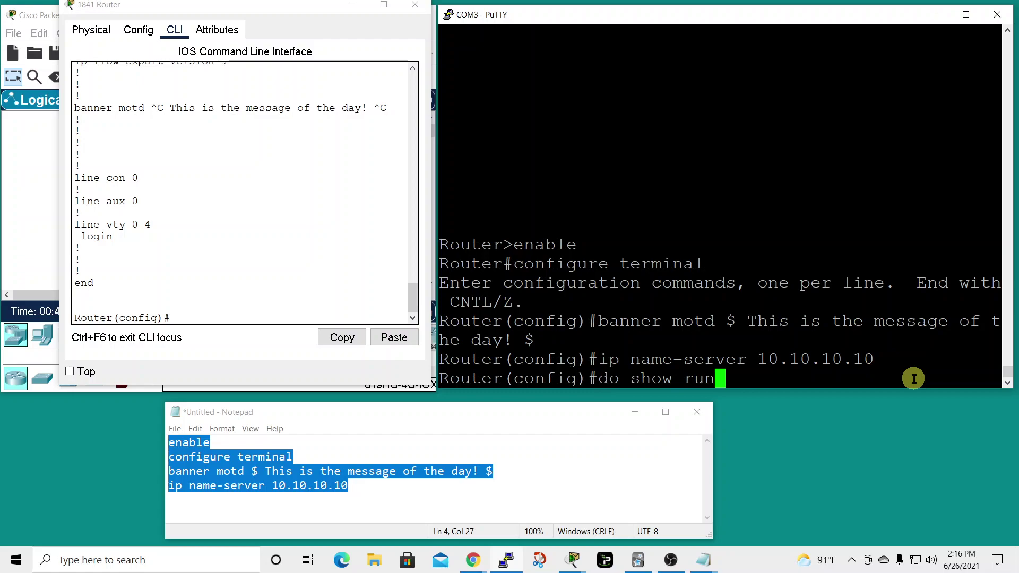
key("Return")
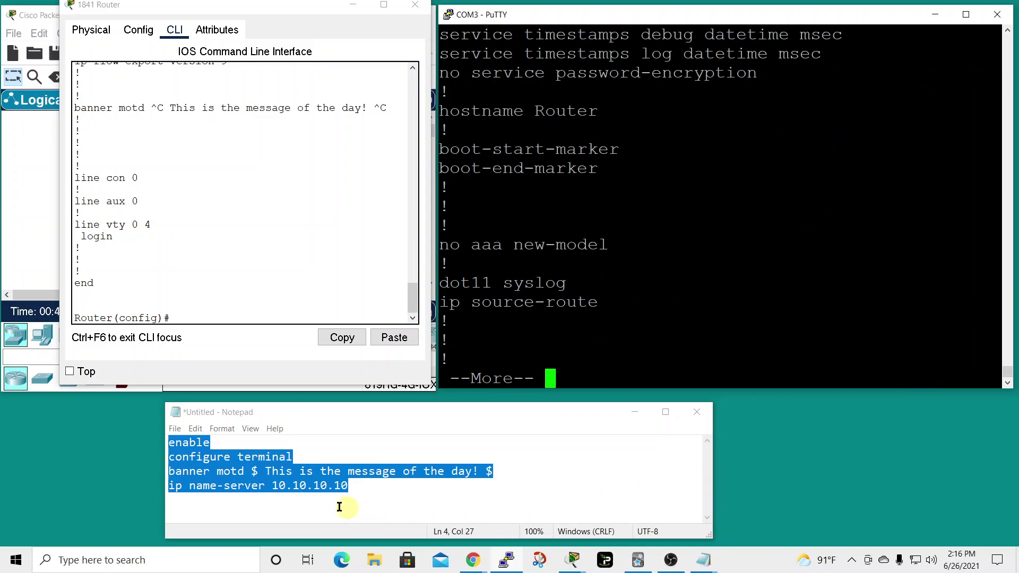
left_click(376, 493)
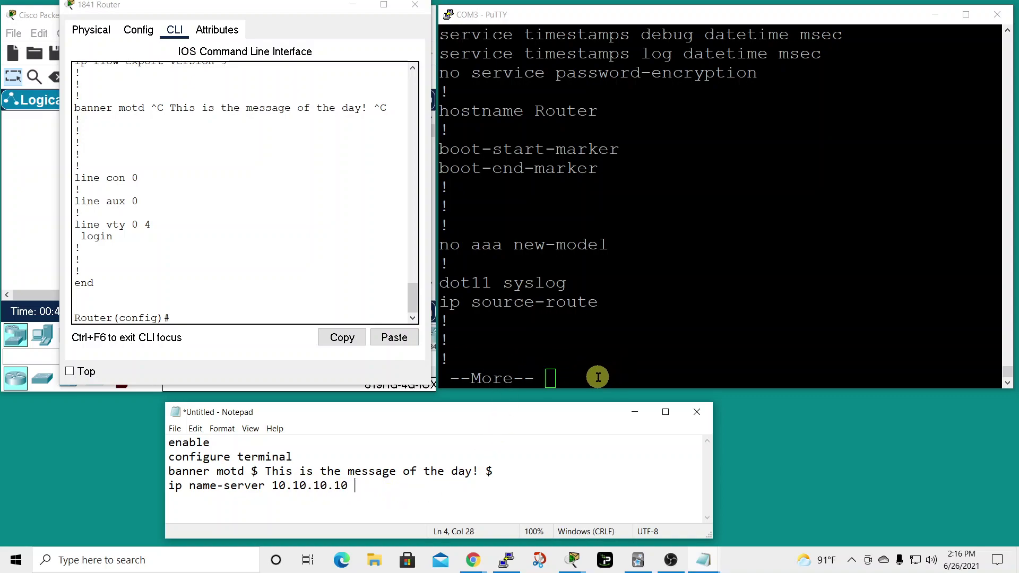
left_click(597, 377)
key("space")
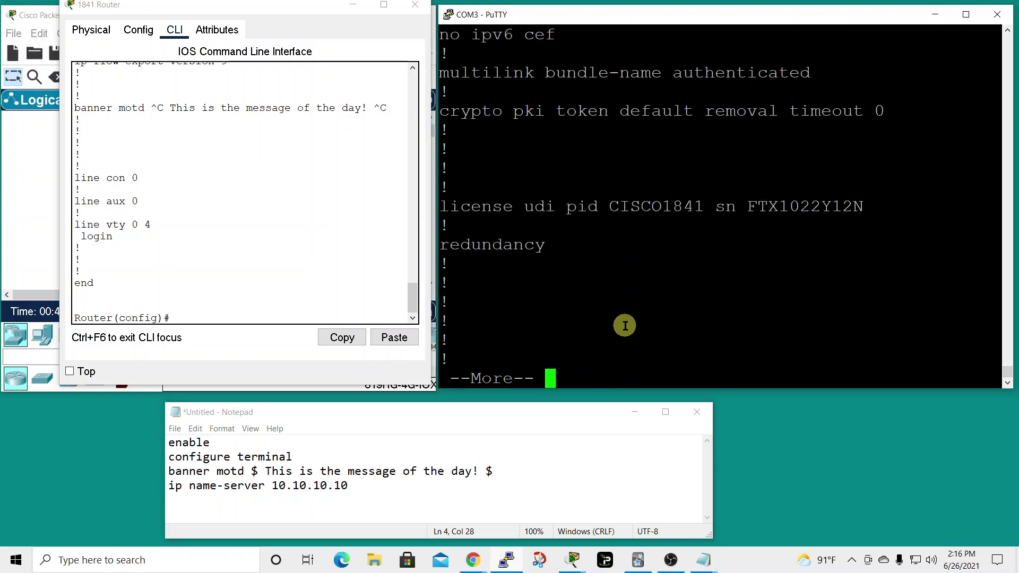
key("space")
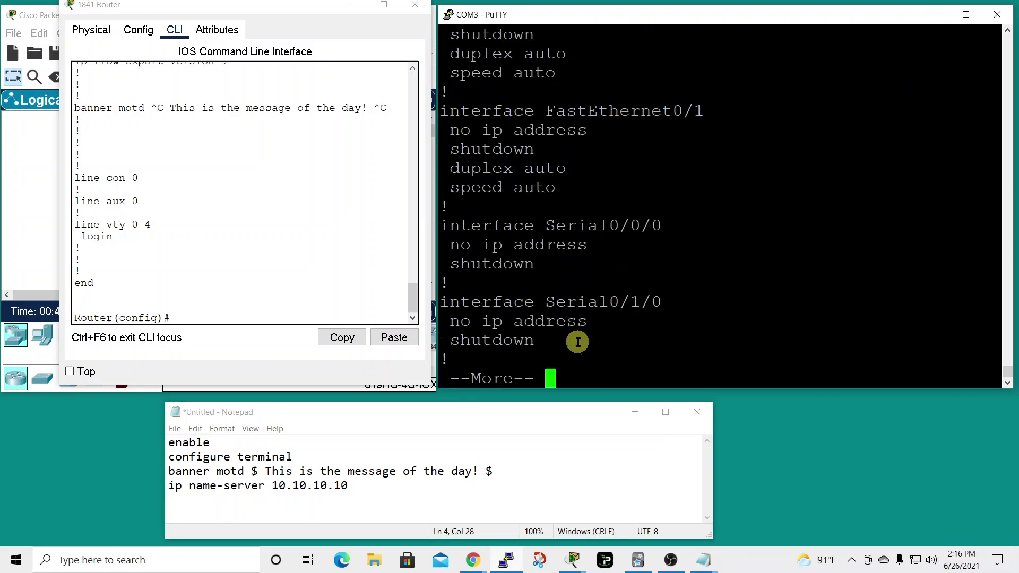
key("space")
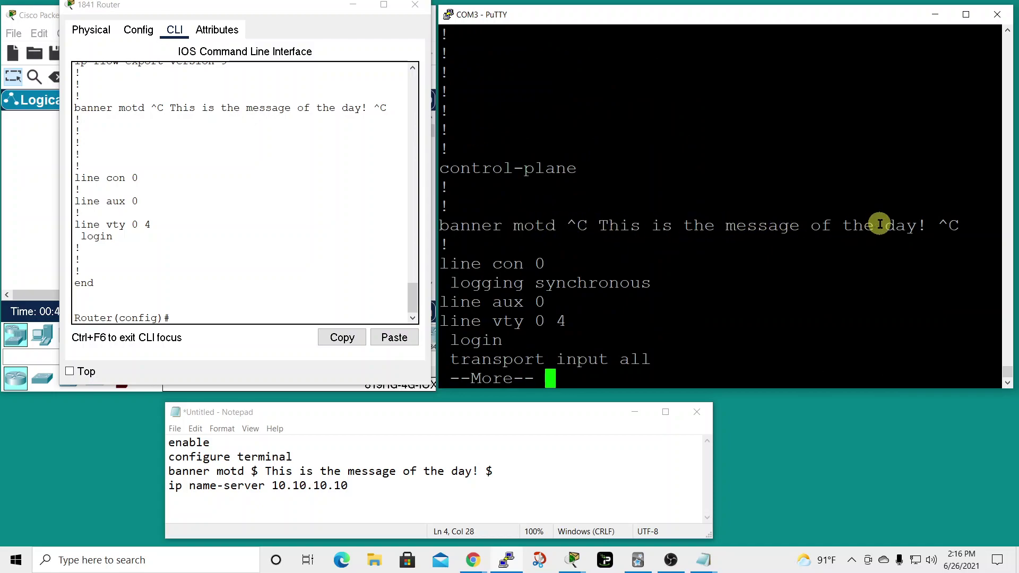
key("space")
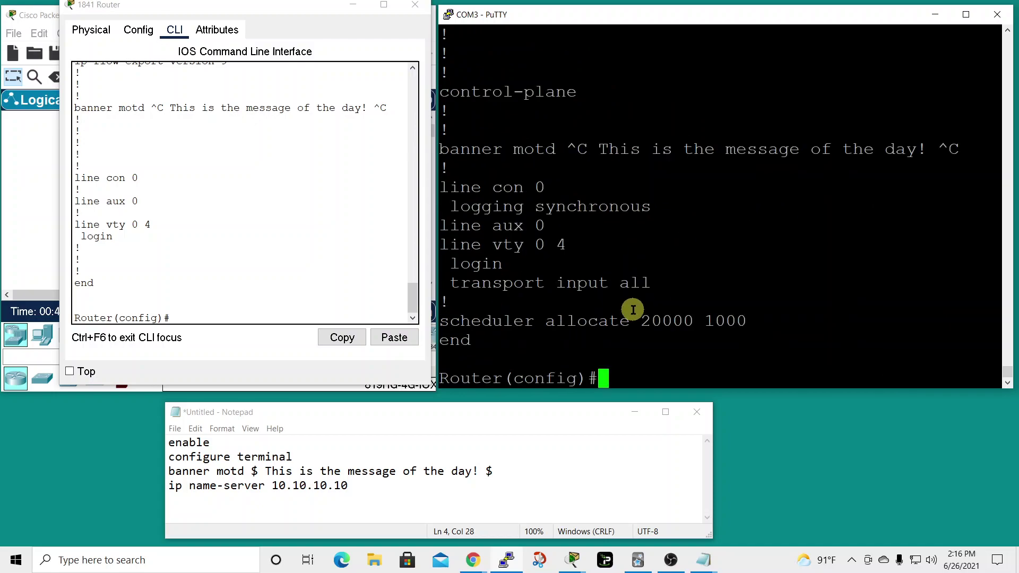
Rerun do show run and scroll through it to find ip name-server 10.10.10.10 and the banner motd line.
type("do")
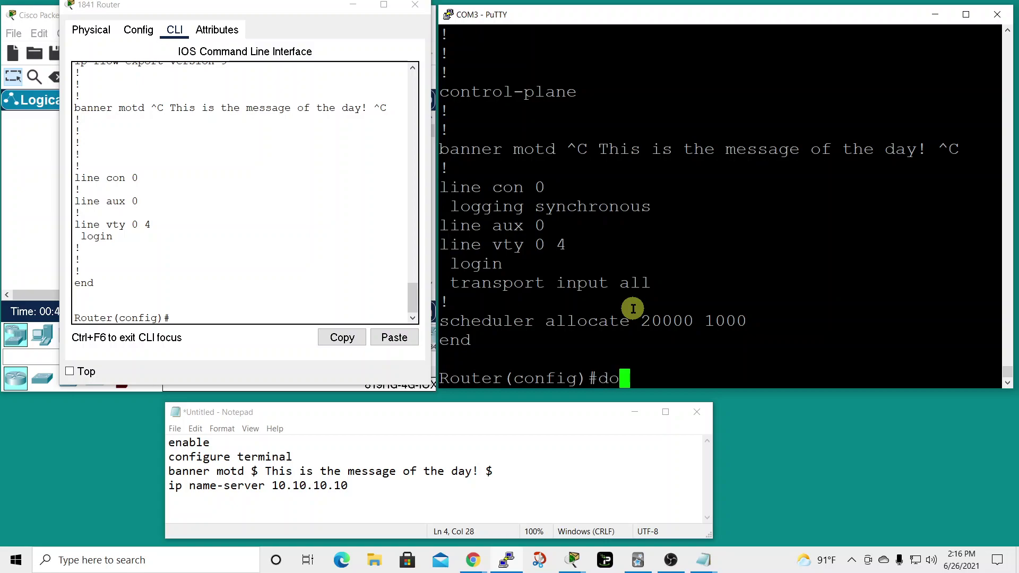
type(" show run")
key("Return")
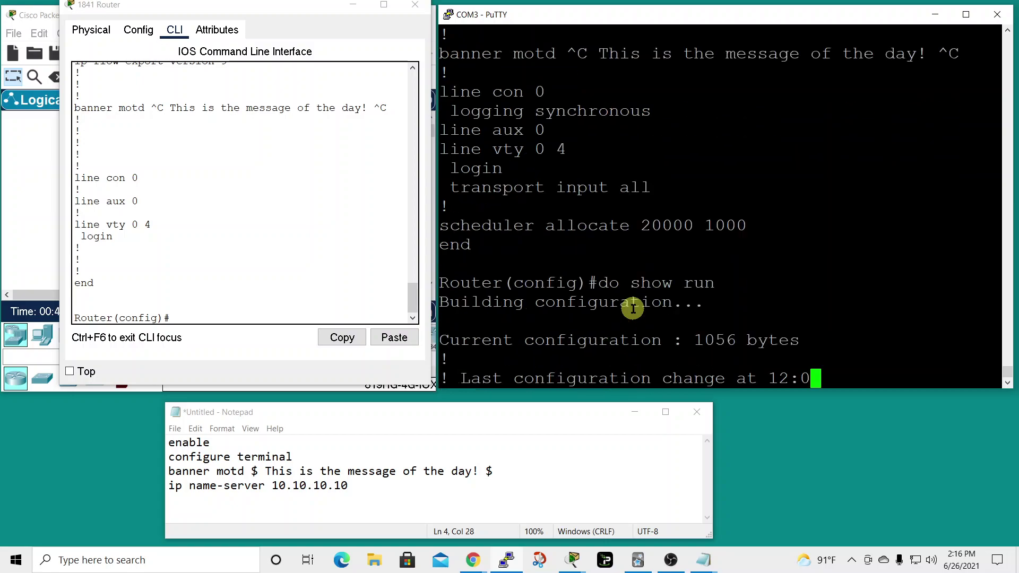
scroll(606, 241, "up", 3)
scroll(605, 241, "down", 3)
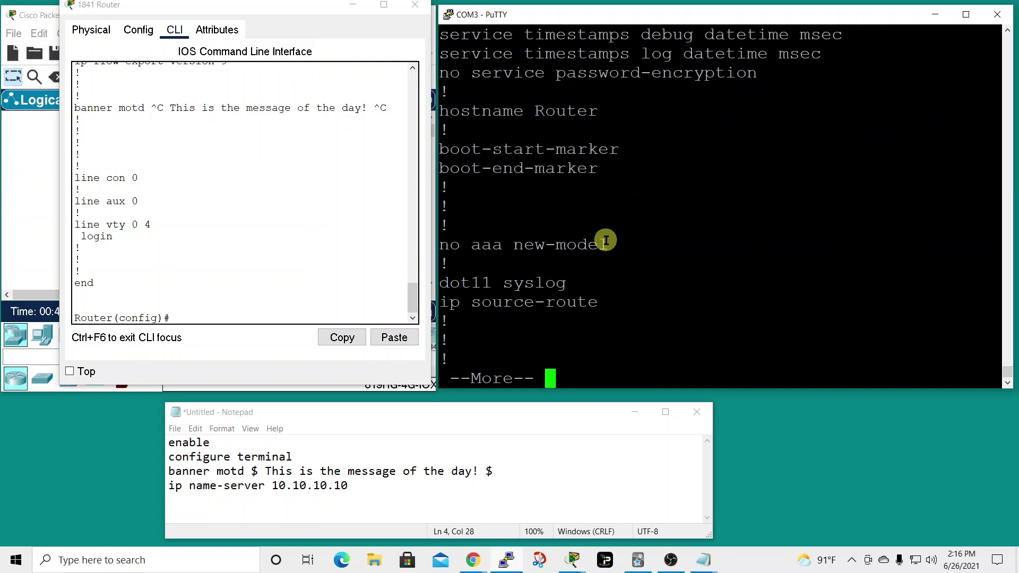
key("space")
scroll(632, 262, "up", 3)
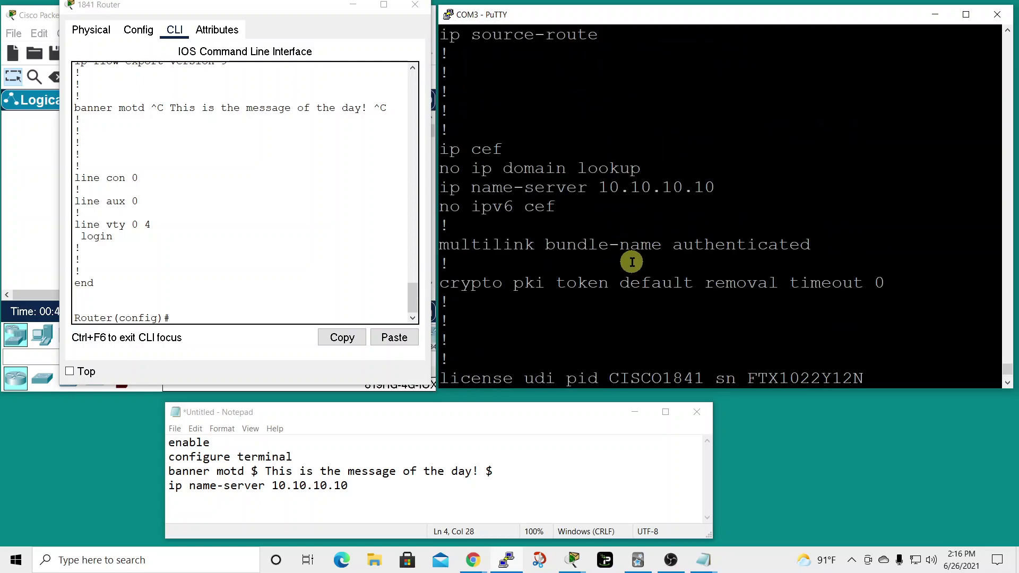
scroll(632, 262, "up", 9)
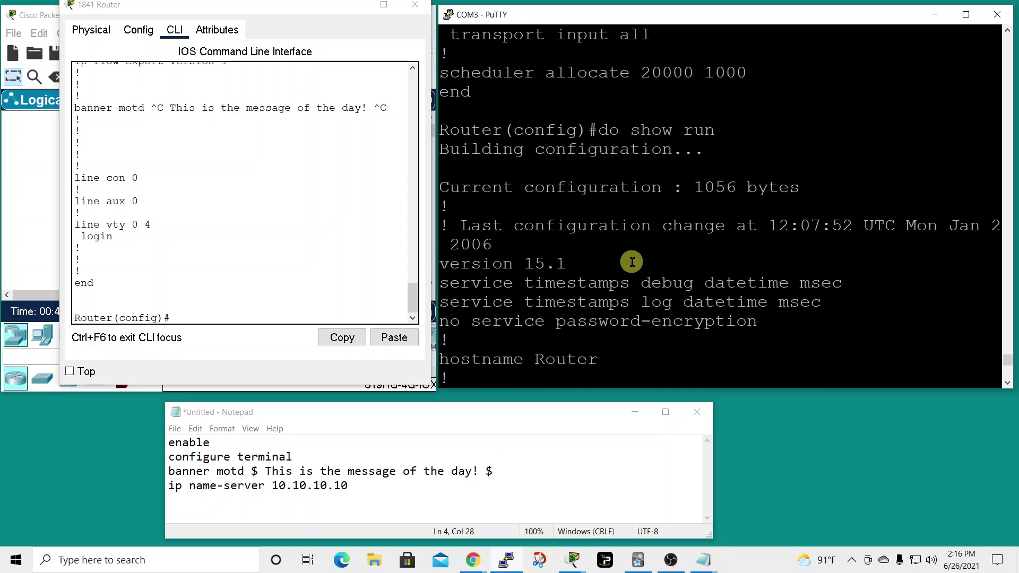
scroll(633, 262, "down", 6)
scroll(632, 262, "down", 6)
scroll(635, 244, "up", 3)
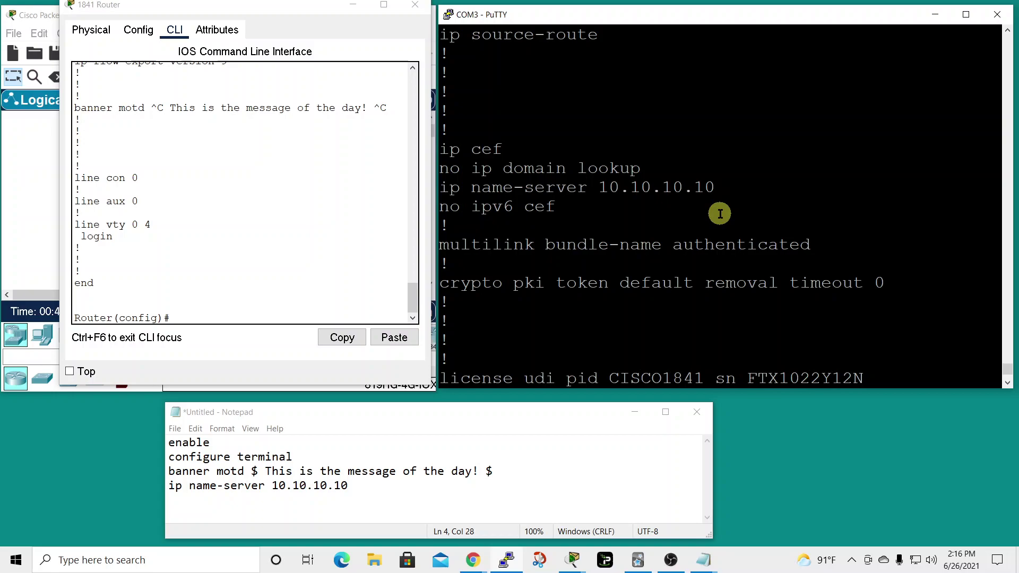
scroll(685, 313, "down", 3)
key("space")
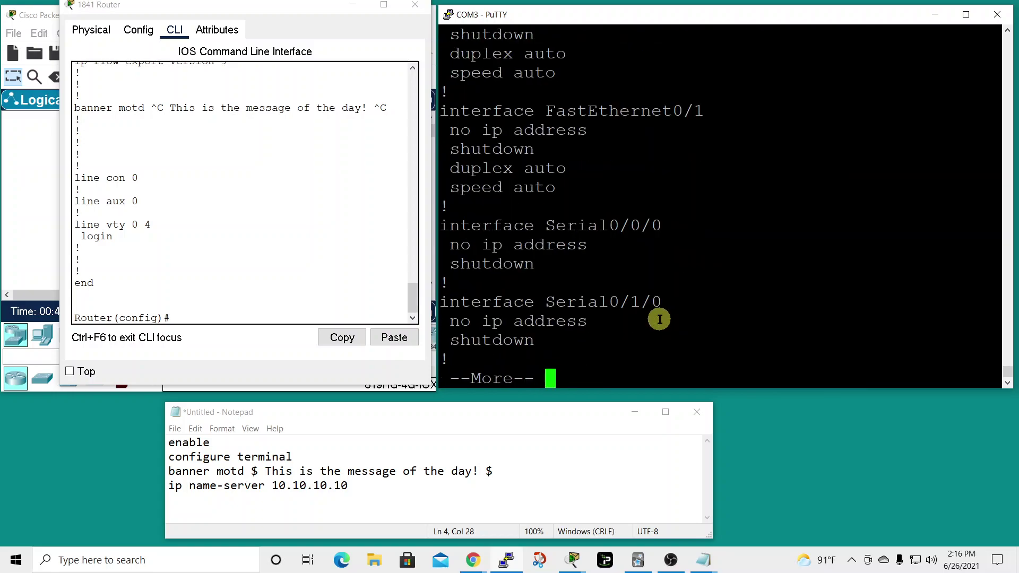
key("space")
key("space")
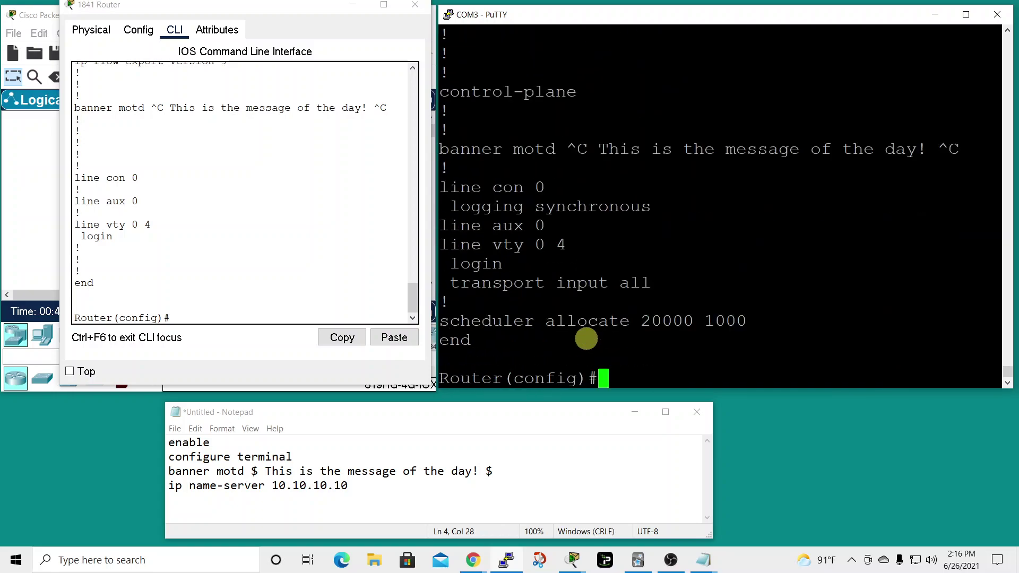